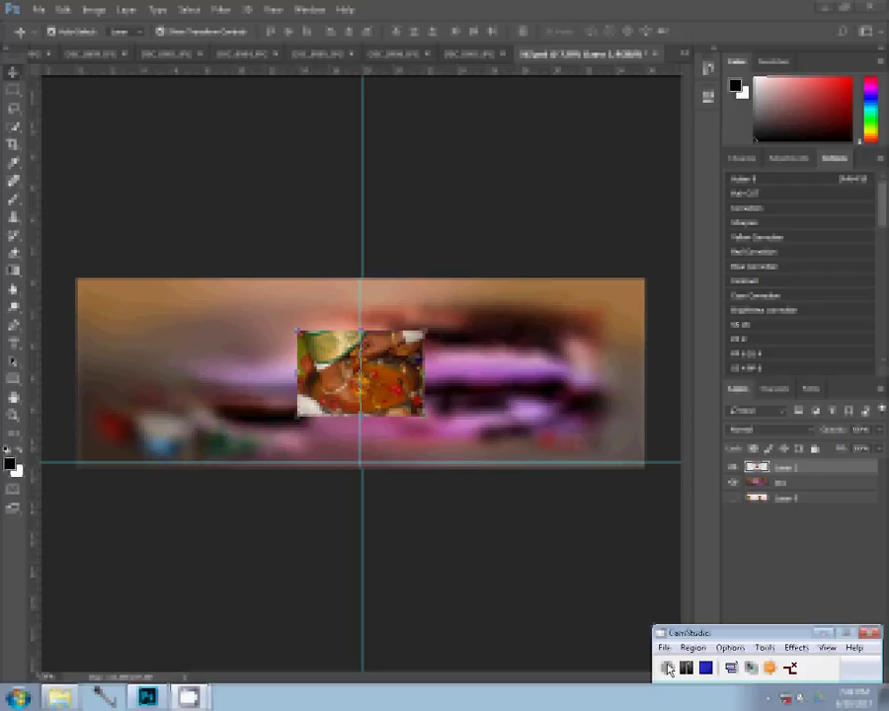
Shrink DSC_0907.JPG with Image Size, then close it without saving
{"action": "left_click", "coordinate": [668, 670]}
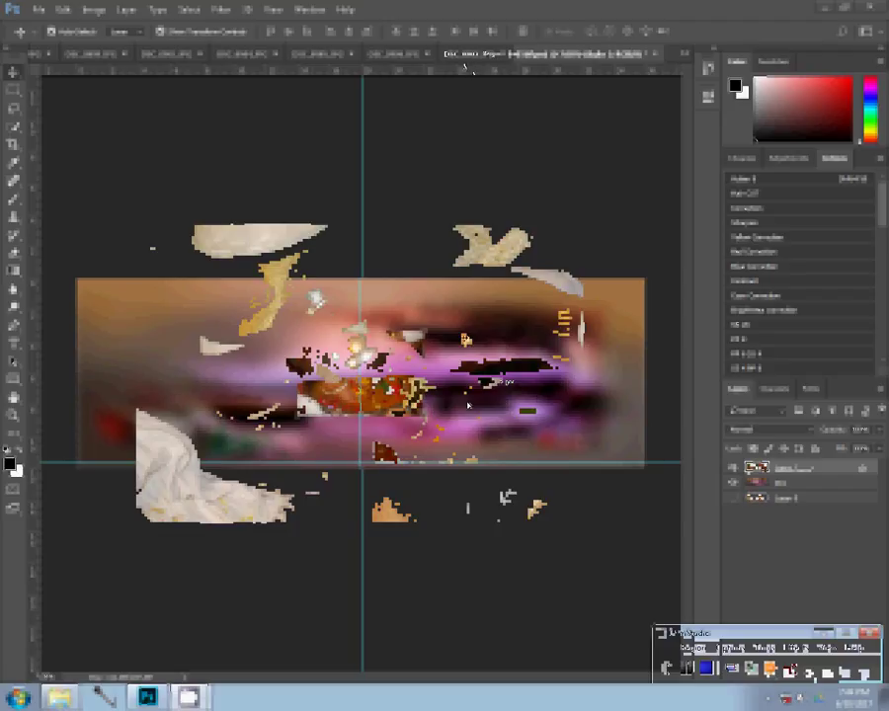
{"action": "key", "text": "ctrl+alt+i"}
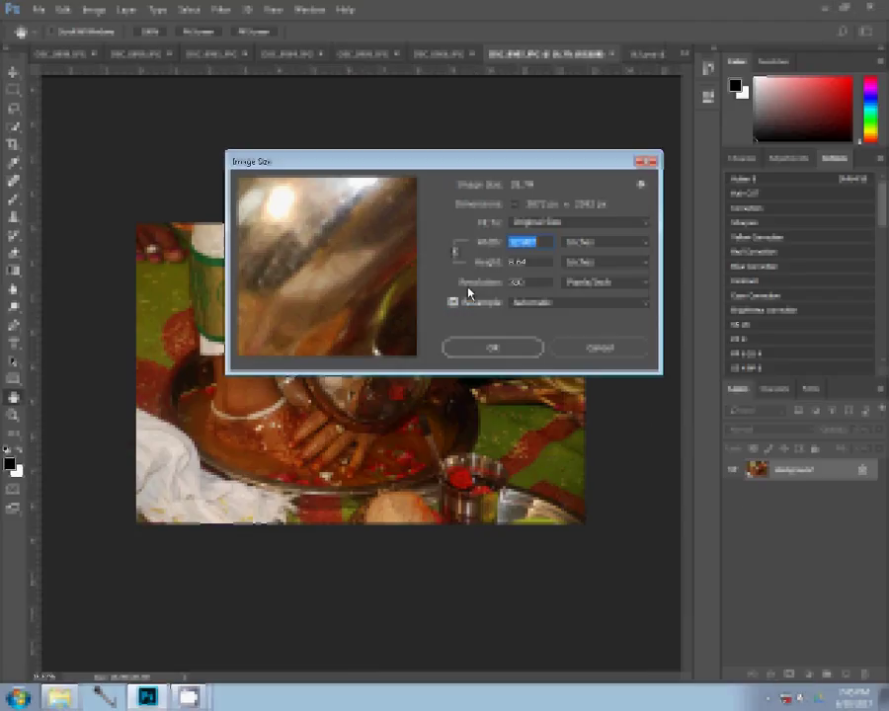
{"action": "left_click", "coordinate": [493, 348]}
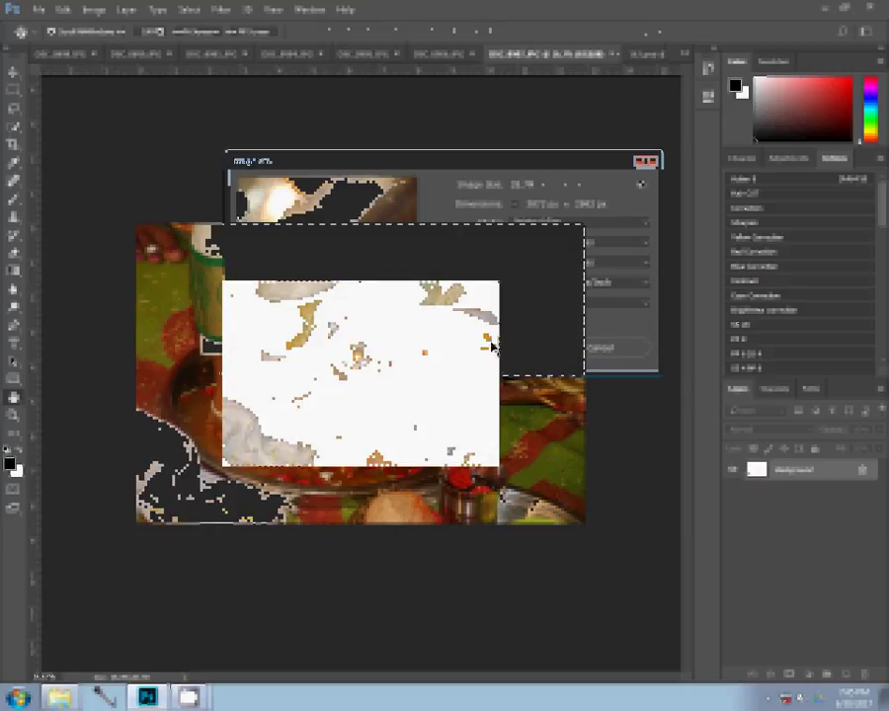
{"action": "left_click", "coordinate": [614, 55]}
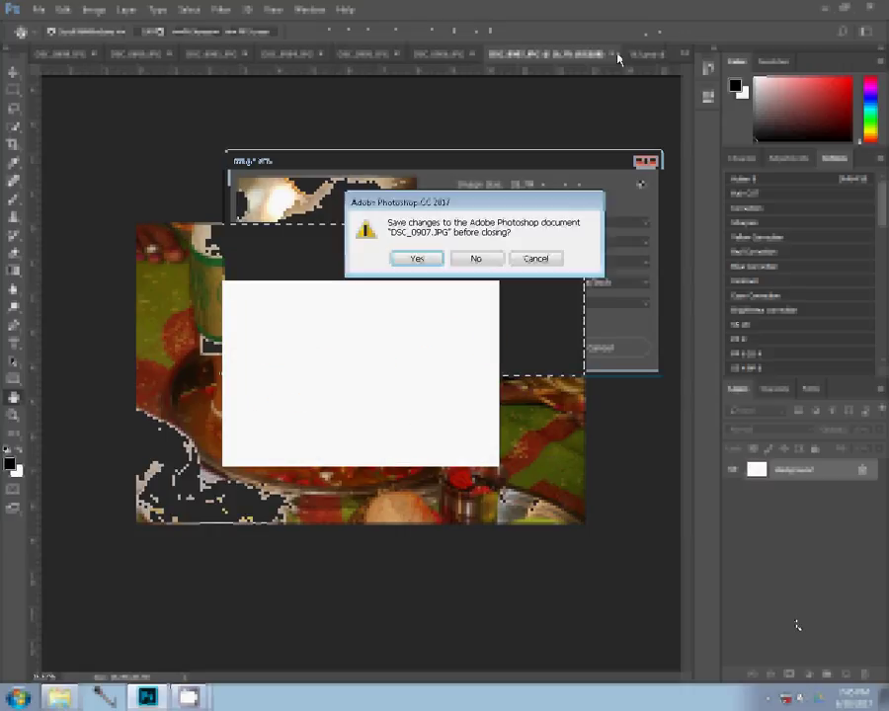
{"action": "left_click", "coordinate": [480, 259]}
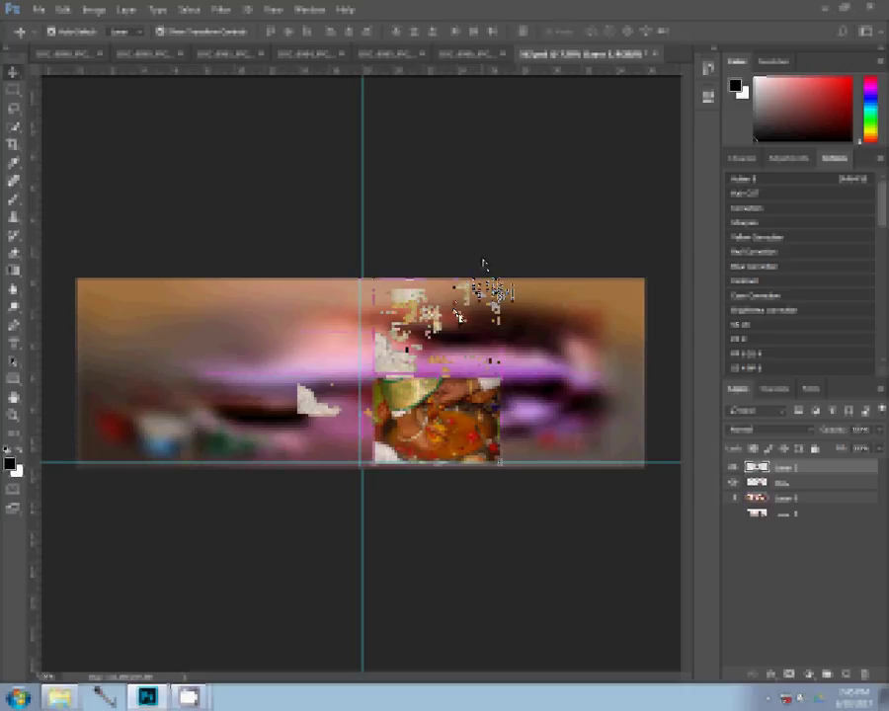
Reduce the standing bride photo with Image Size, then close it without saving
{"action": "left_click", "coordinate": [472, 58]}
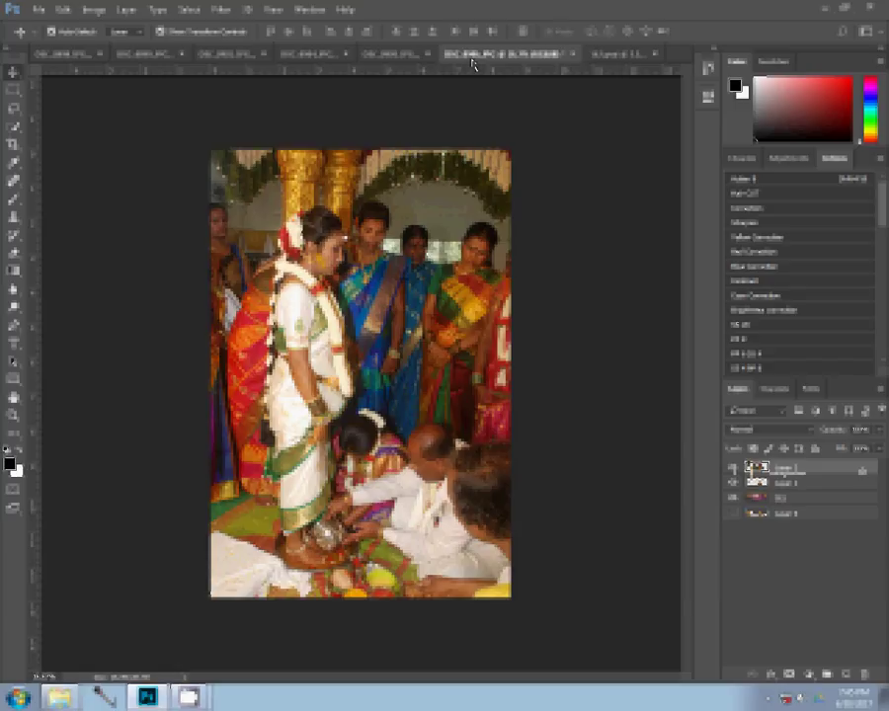
{"action": "key", "text": "ctrl+alt+i"}
{"action": "type", "text": "4"}
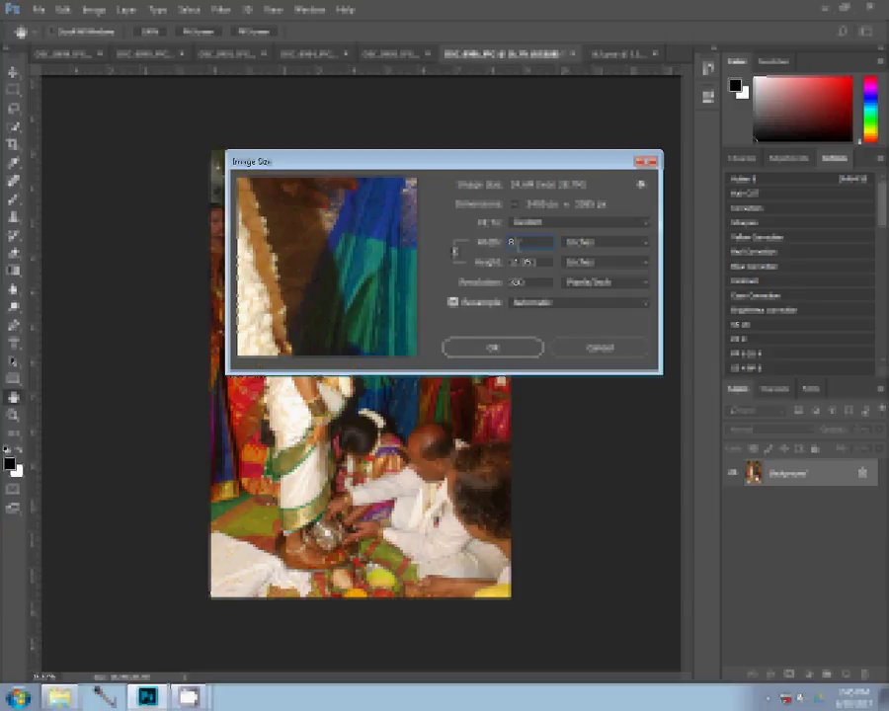
{"action": "left_click", "coordinate": [512, 348]}
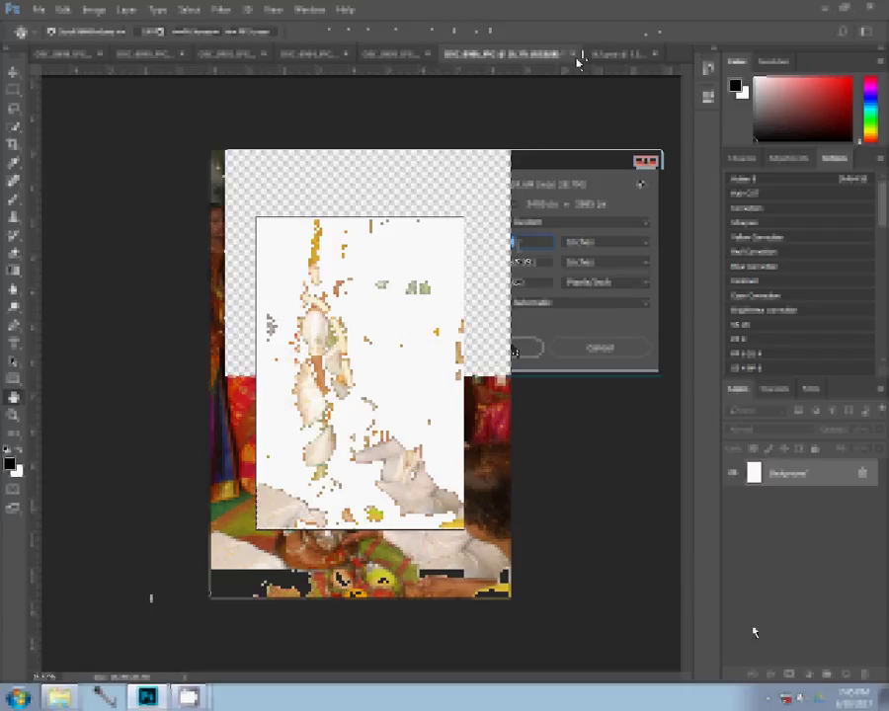
{"action": "left_click", "coordinate": [574, 54]}
{"action": "left_click", "coordinate": [494, 255]}
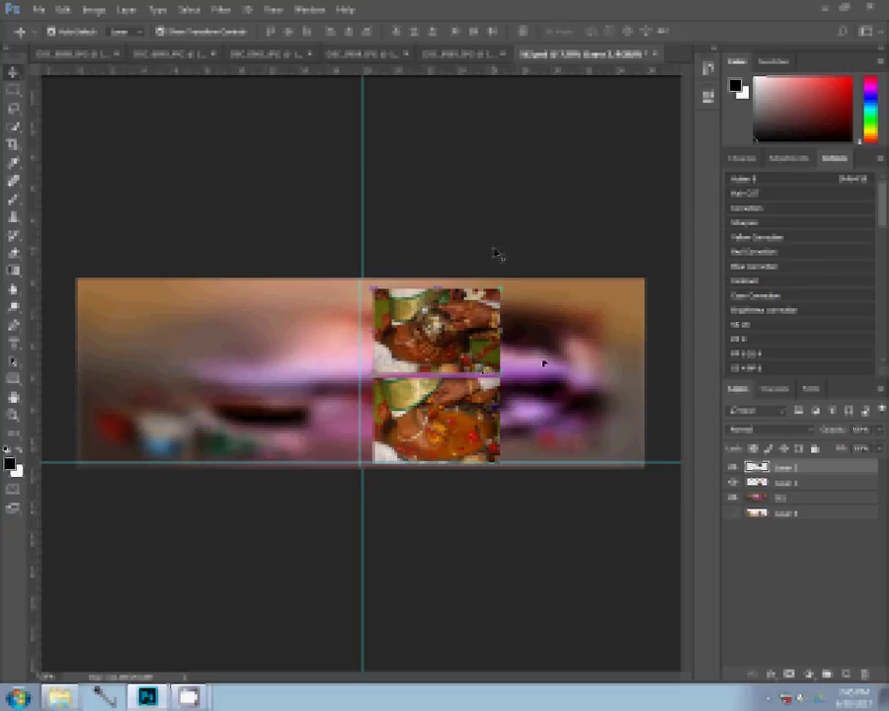
Place the bride photo left of the centre guide, then shrink DSC_0905.JPG and close it unsaved
{"action": "key", "text": "ctrl"}
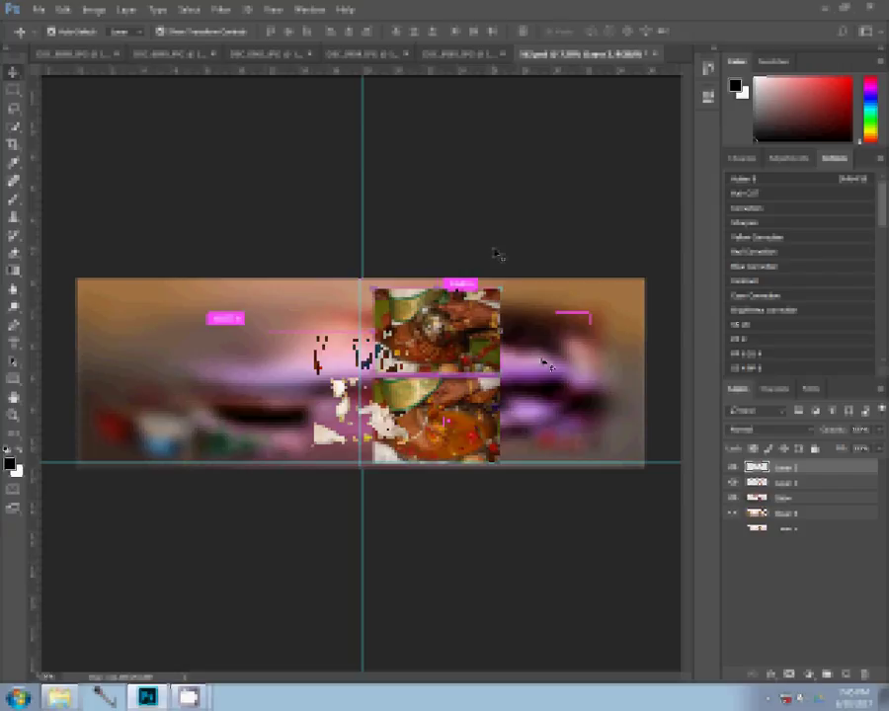
{"action": "left_click_drag", "start_coordinate": [496, 255], "coordinate": [288, 352]}
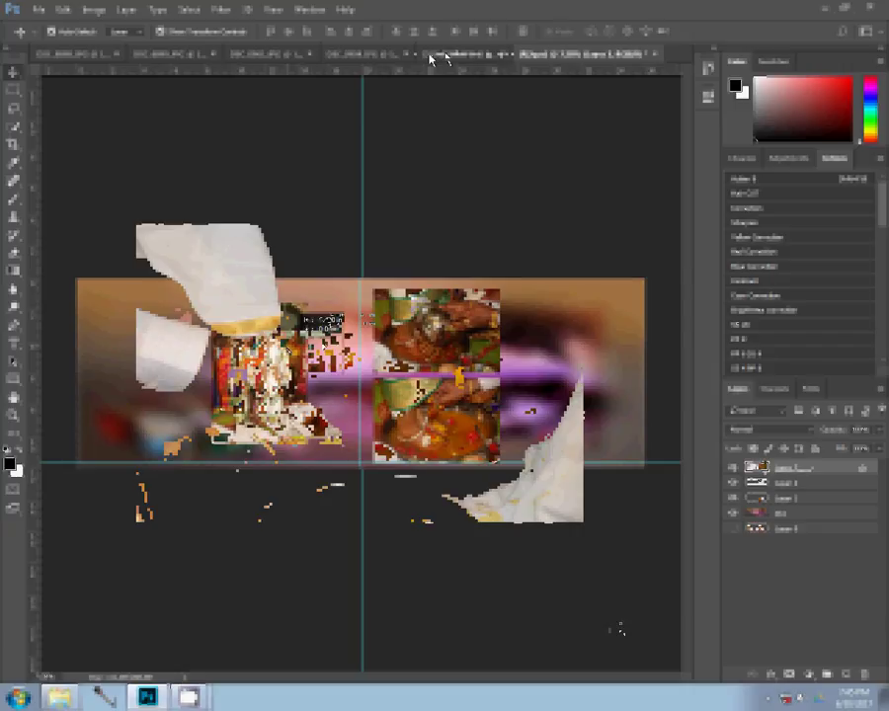
{"action": "key", "text": "ctrl+alt+i"}
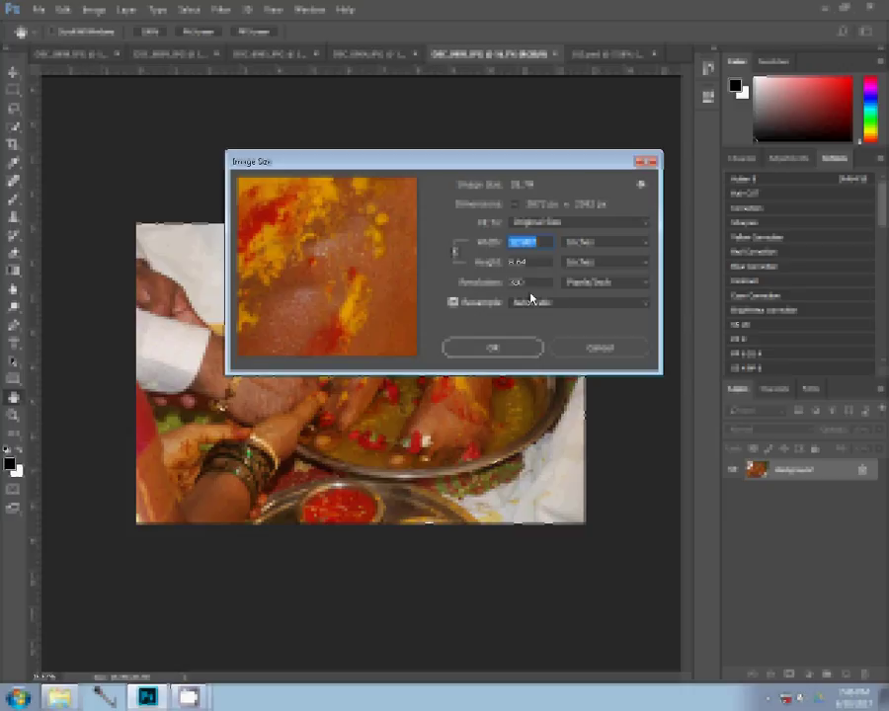
{"action": "left_click", "coordinate": [518, 350]}
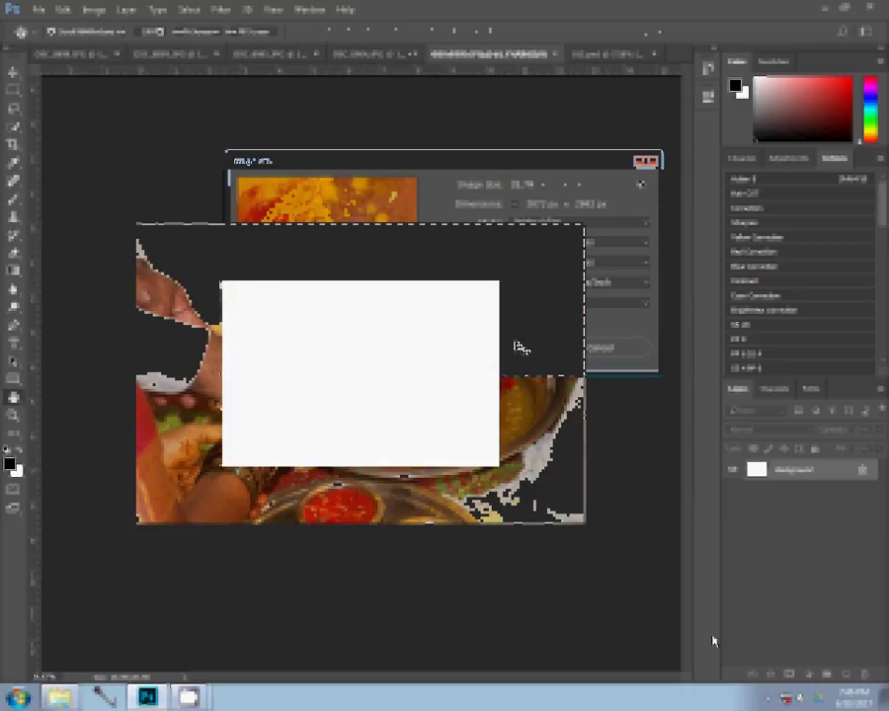
{"action": "left_click", "coordinate": [550, 54]}
{"action": "left_click", "coordinate": [494, 257]}
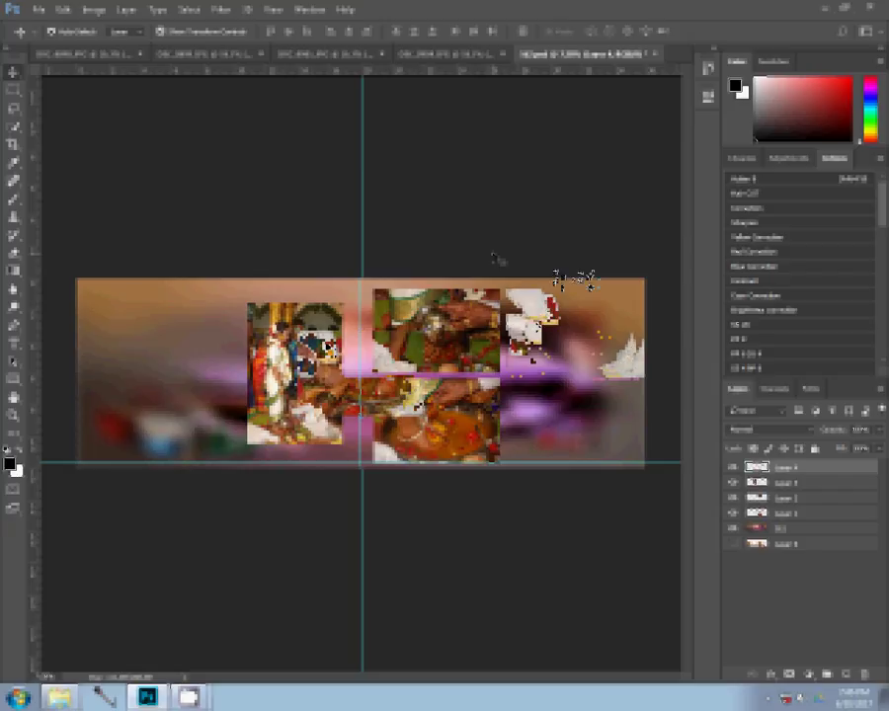
{"action": "left_click", "coordinate": [408, 59]}
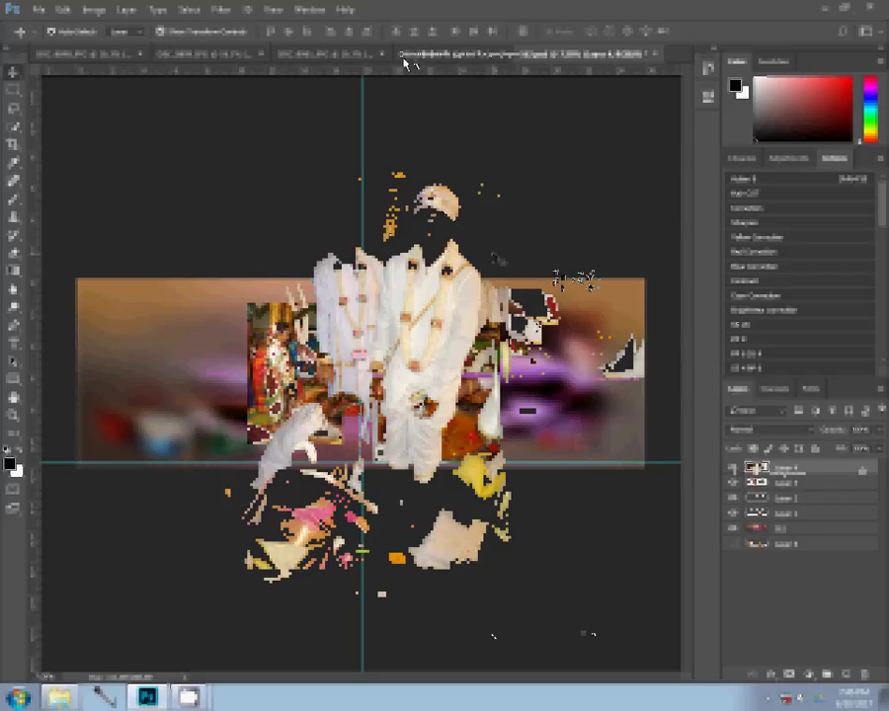
Resize the groom portrait, close it unsaved, and scale the placed middle photo
{"action": "key", "text": "ctrl+alt+i"}
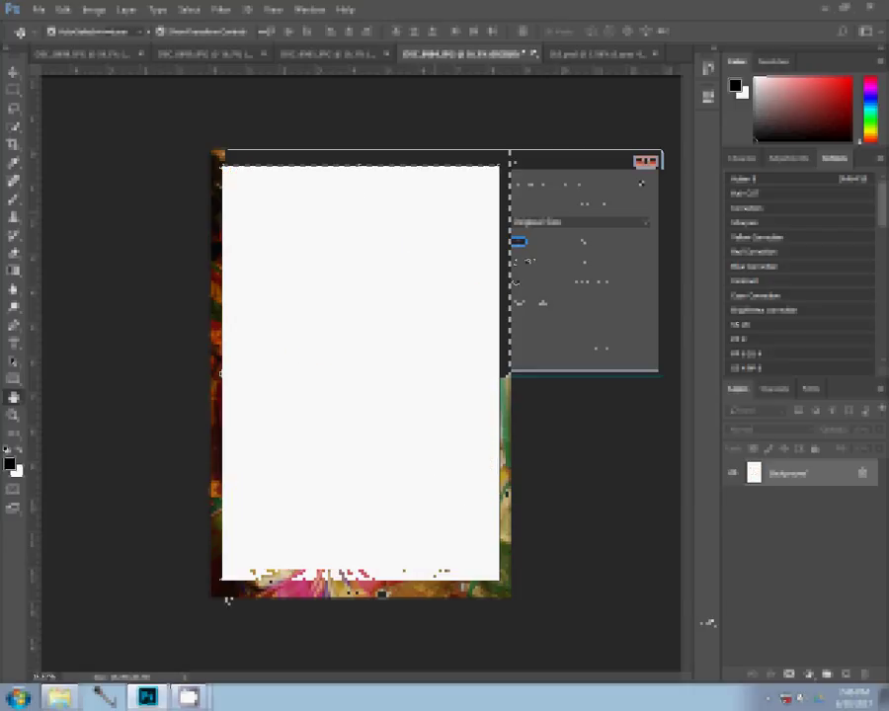
{"action": "left_click", "coordinate": [532, 53]}
{"action": "key", "text": "n"}
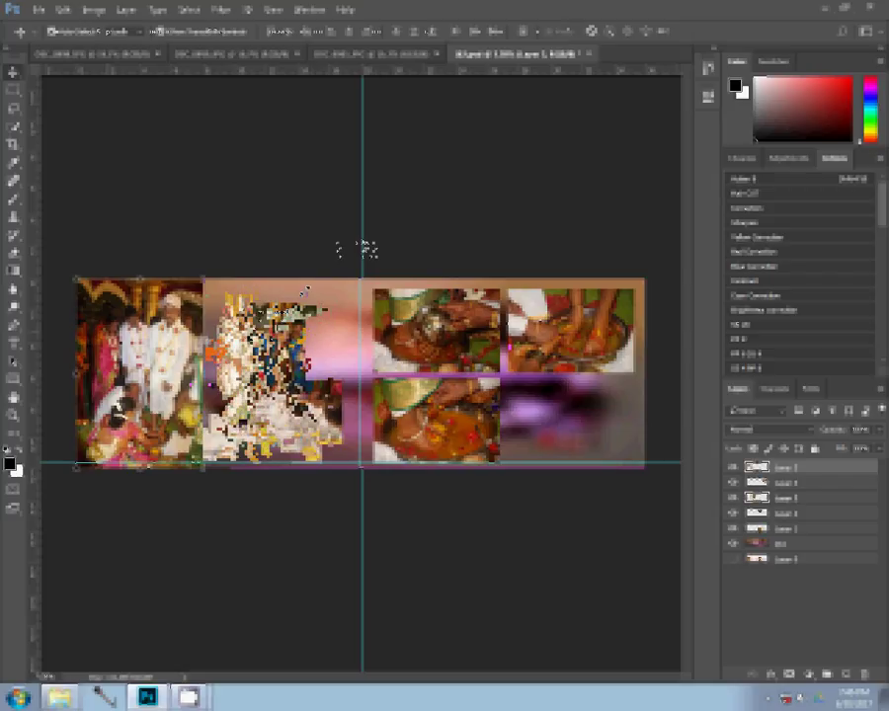
{"action": "left_click_drag", "start_coordinate": [357, 247], "coordinate": [321, 271]}
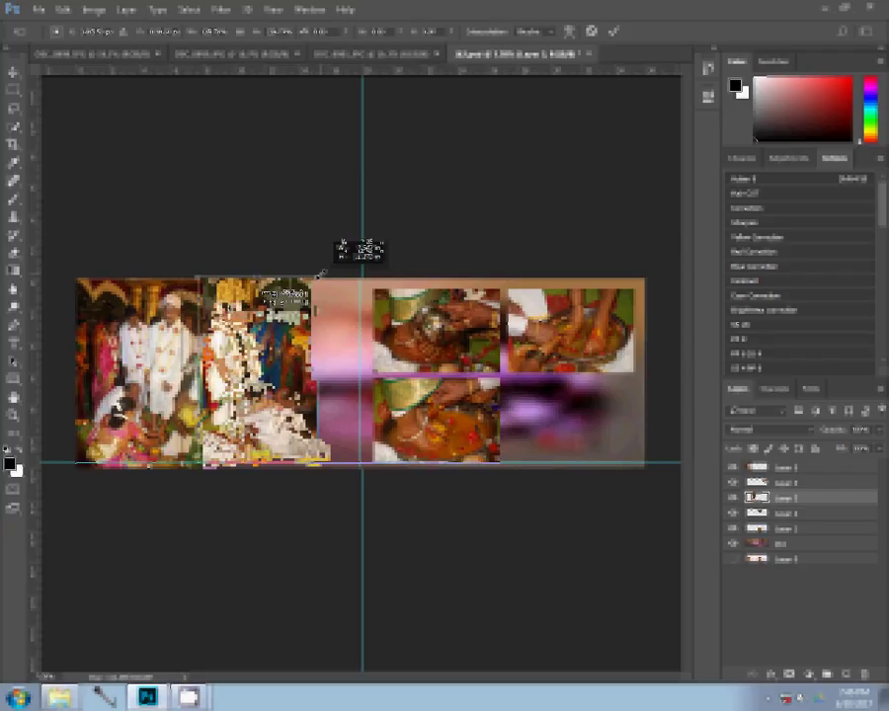
Fine-tune the bride photo's width beside the couple photo, and open the seated family photo's Image Size
{"action": "left_click_drag", "start_coordinate": [318, 274], "coordinate": [310, 275]}
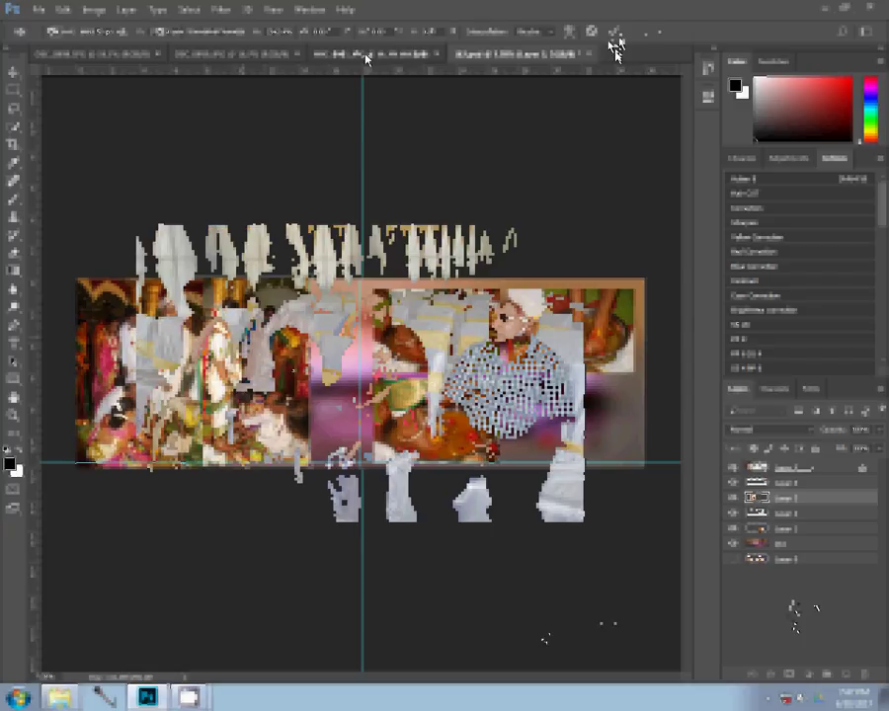
{"action": "left_click", "coordinate": [365, 55]}
{"action": "key", "text": "ctrl+alt+i"}
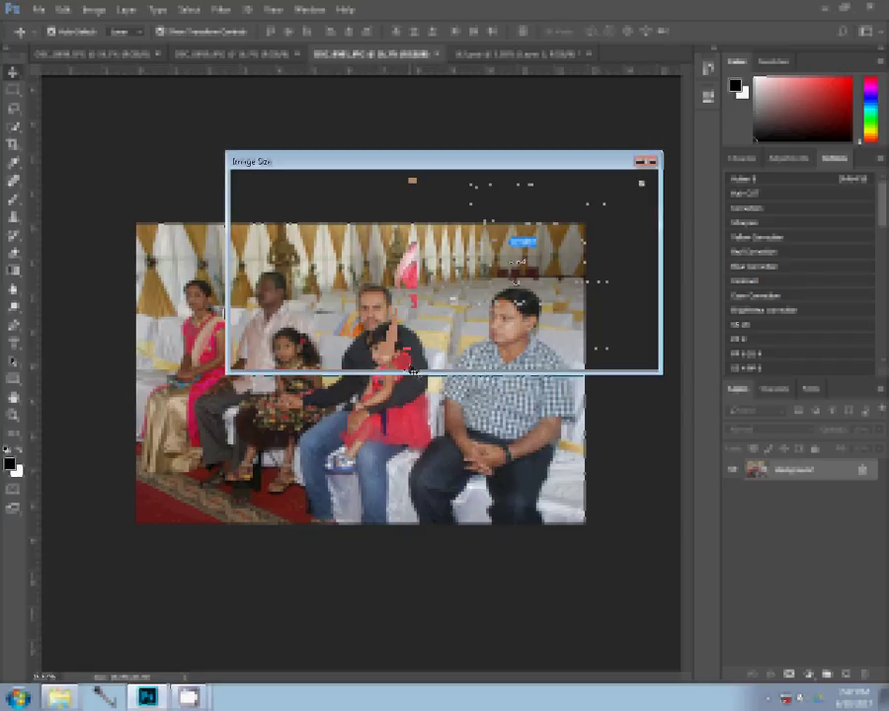
Apply the smaller size to the seated family photo and close its JPG without saving
{"action": "left_click", "coordinate": [499, 350]}
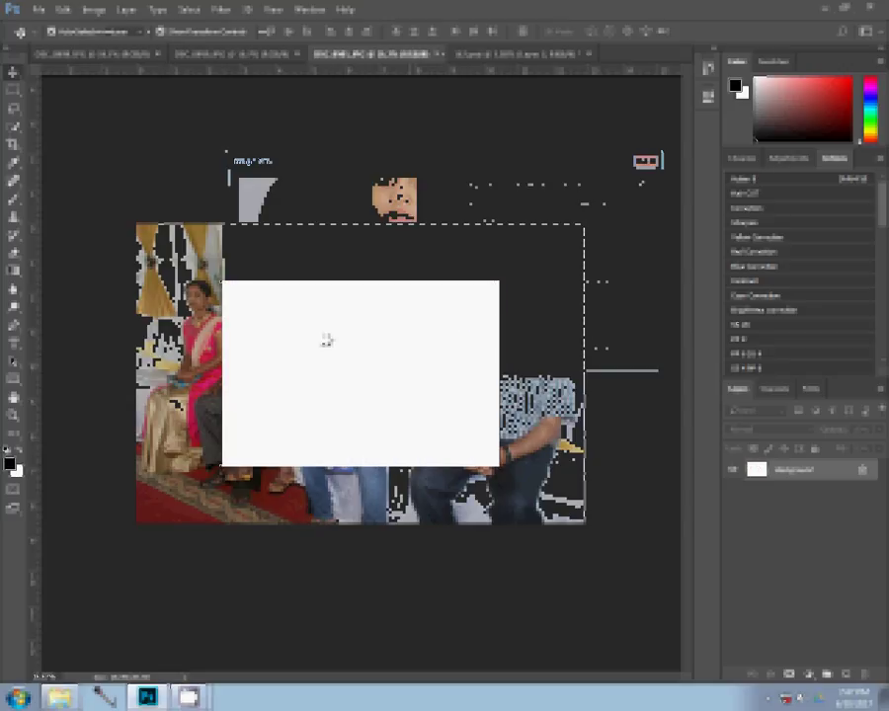
{"action": "key", "text": "ctrl+w"}
{"action": "left_click", "coordinate": [489, 260]}
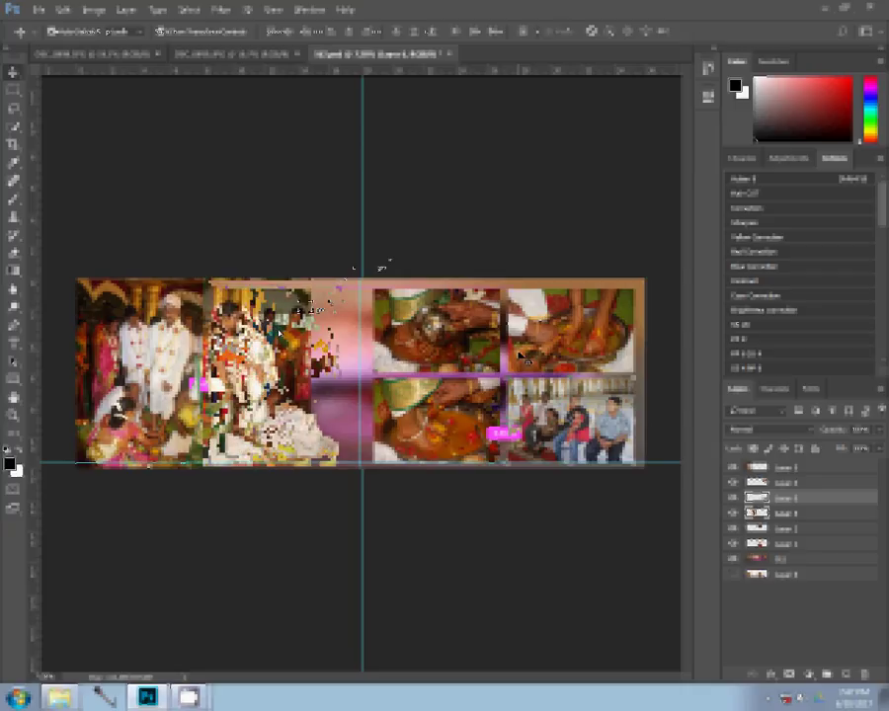
{"action": "key", "text": "ctrl+t"}
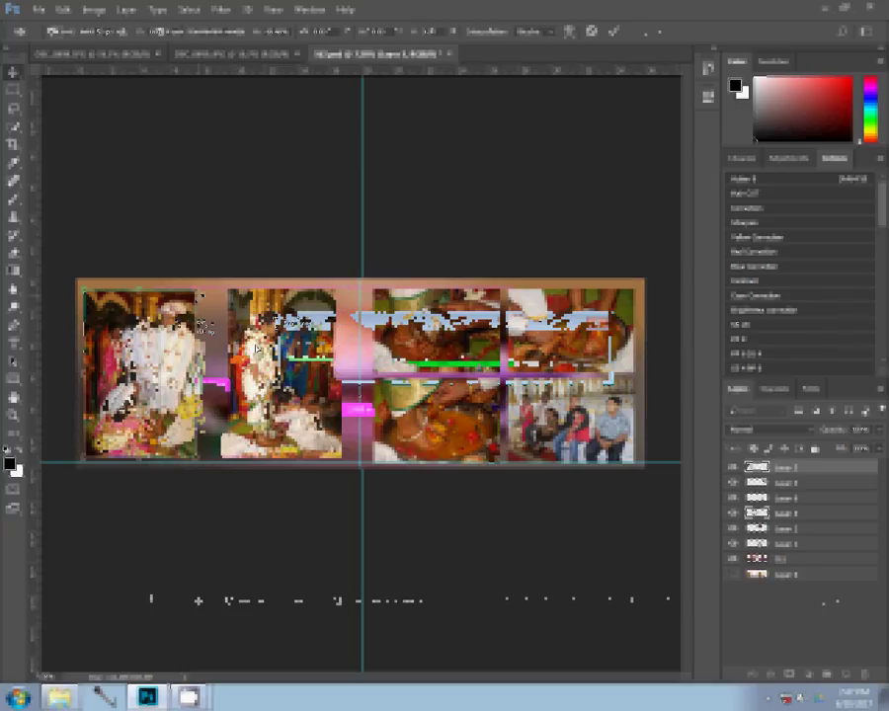
Commit the middle photo's resize and move its layer to the top of the stack
{"action": "key", "text": "Return"}
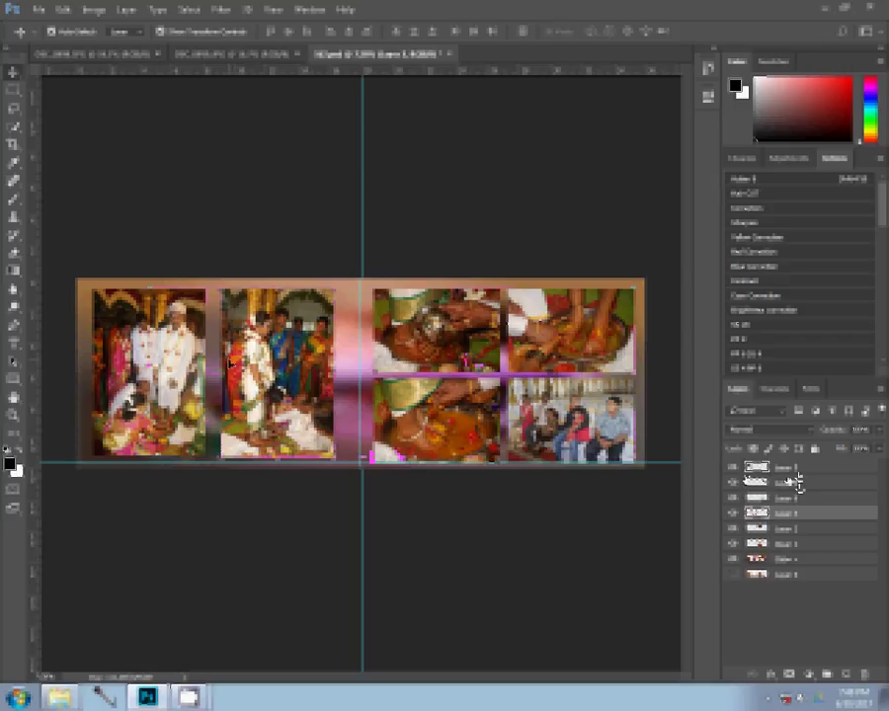
{"action": "left_click_drag", "start_coordinate": [798, 482], "coordinate": [799, 466]}
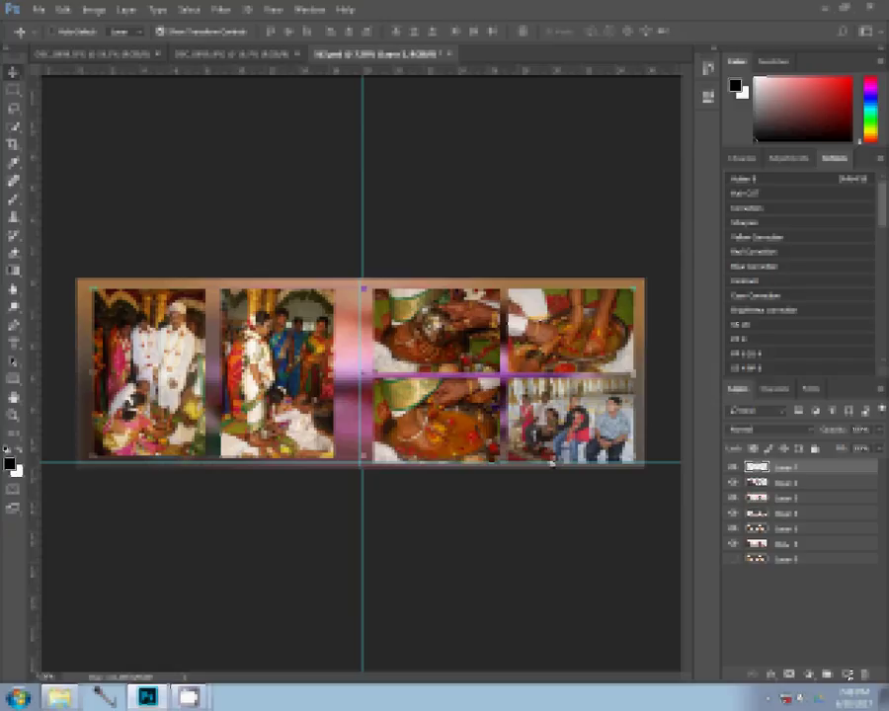
Give the photo layer a red-green gradient stroke, inner glow, and a coloured inner shadow
{"action": "left_click", "coordinate": [787, 674]}
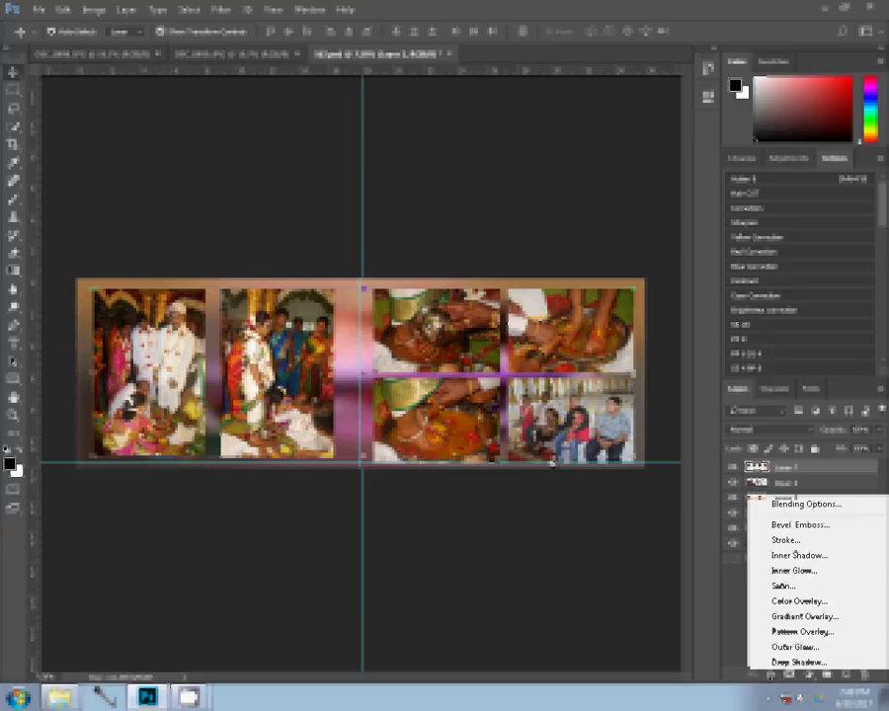
{"action": "left_click", "coordinate": [792, 546]}
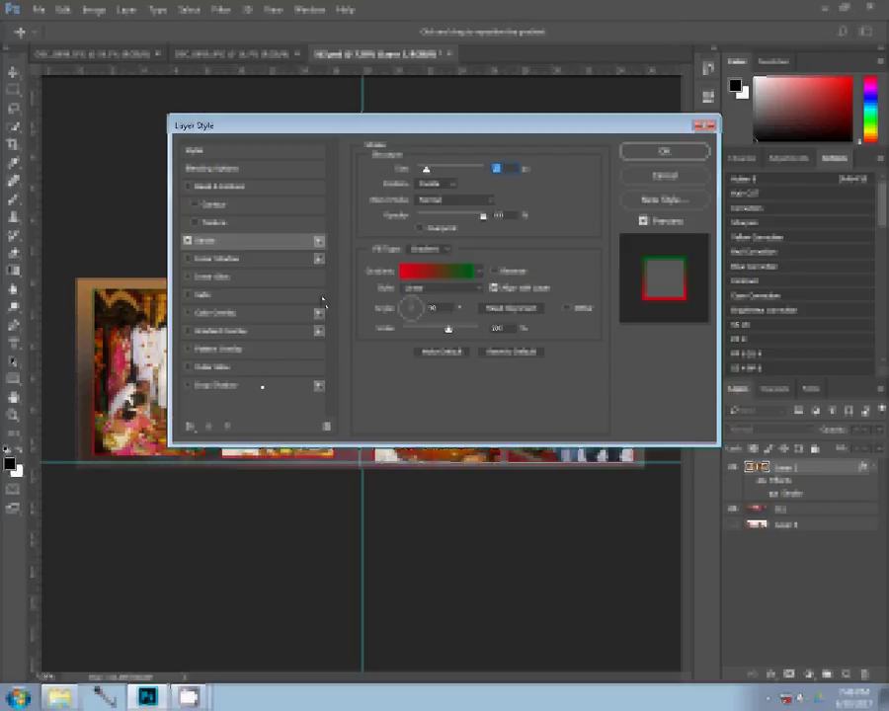
{"action": "left_click", "coordinate": [217, 280]}
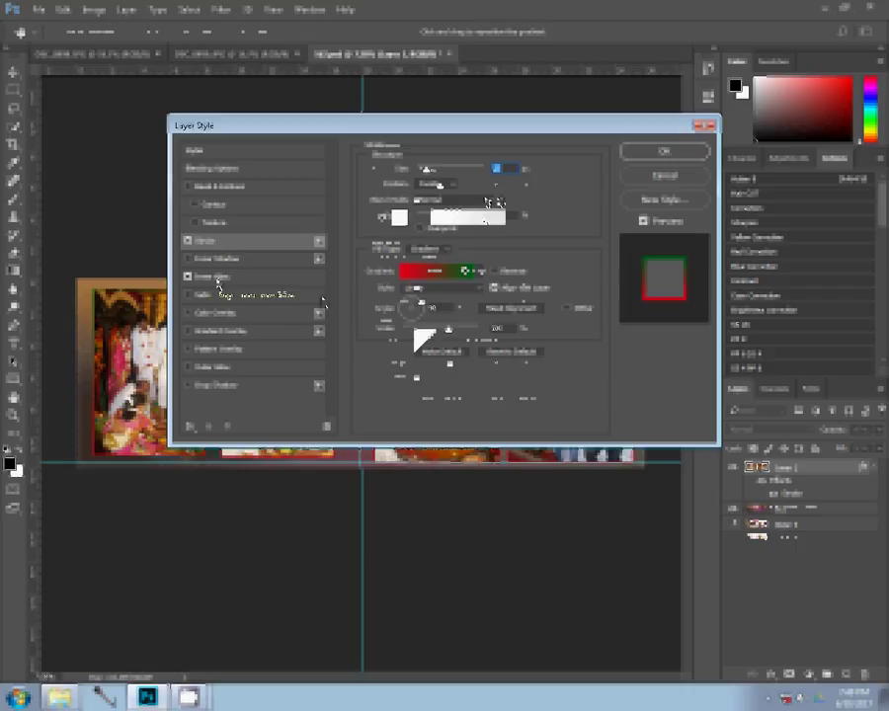
{"action": "left_click", "coordinate": [296, 279]}
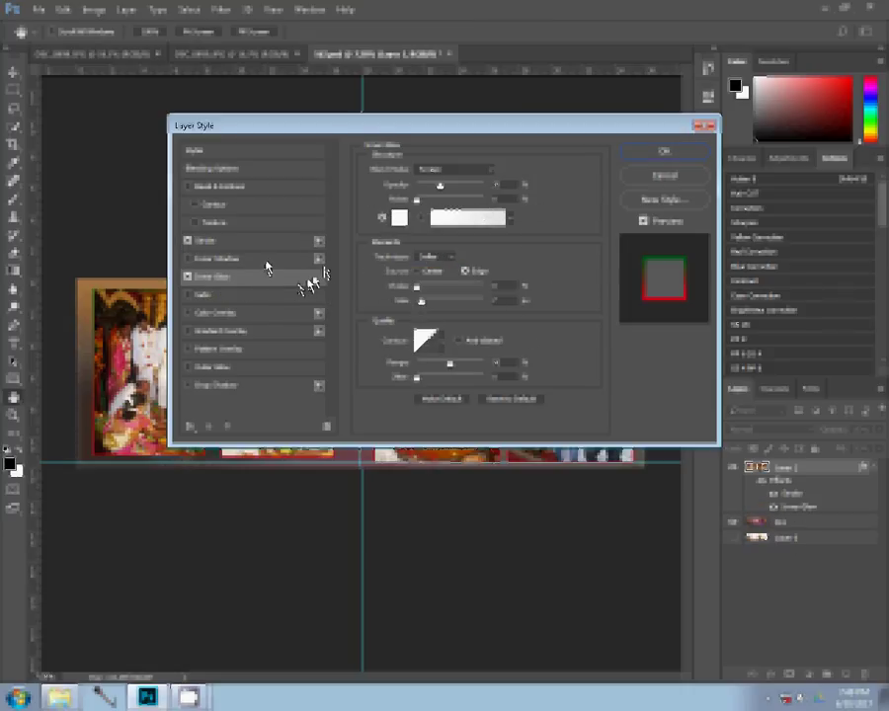
{"action": "left_click", "coordinate": [321, 260]}
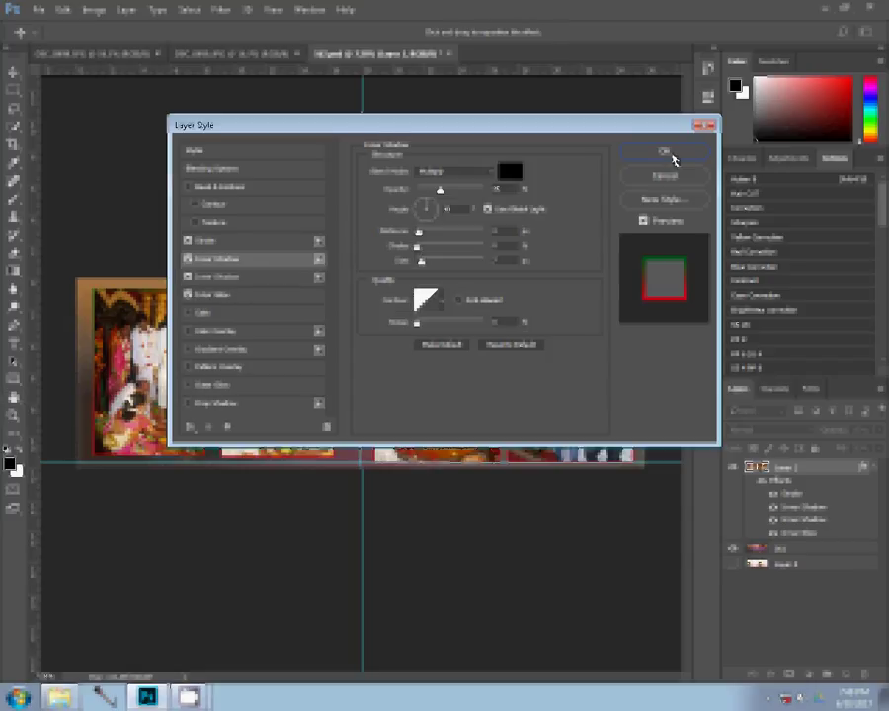
{"action": "left_click", "coordinate": [510, 172]}
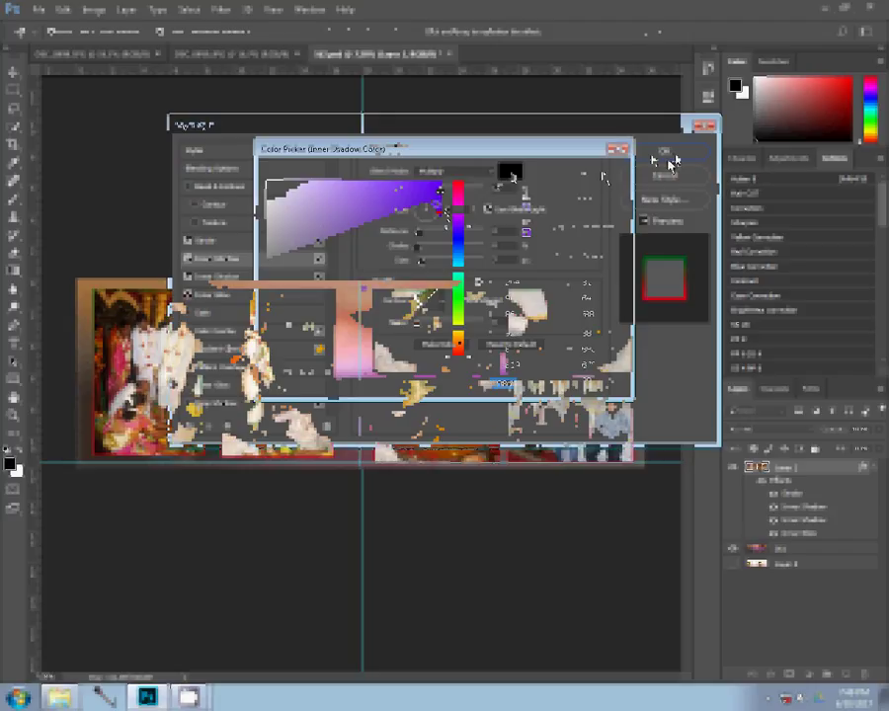
{"action": "left_click", "coordinate": [668, 156]}
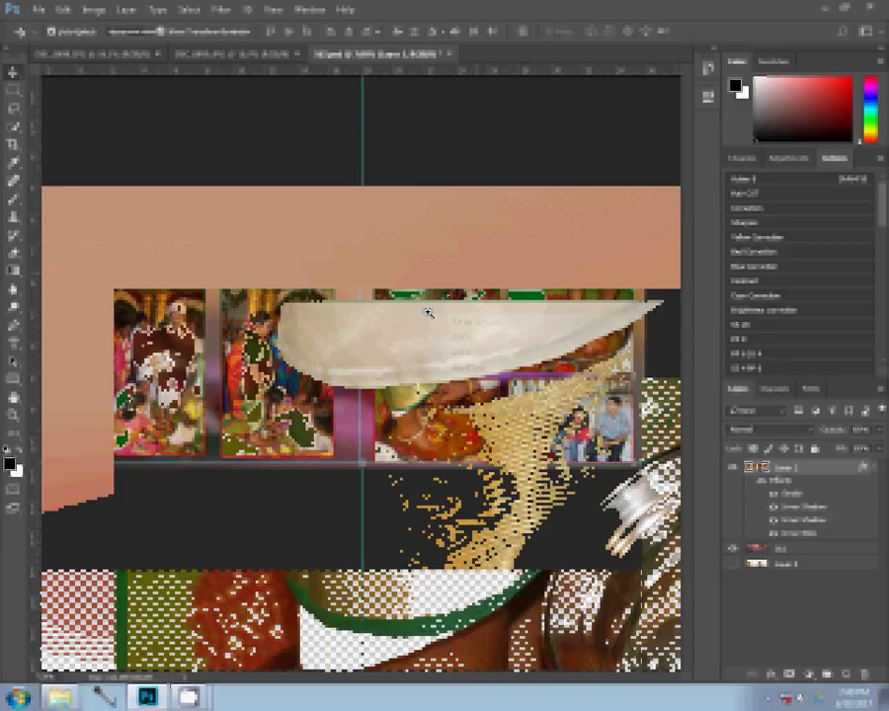
{"action": "right_click", "coordinate": [427, 314]}
Fit the spread on screen and save it as PSD file 163 in the k 1 folder
{"action": "left_click", "coordinate": [462, 332]}
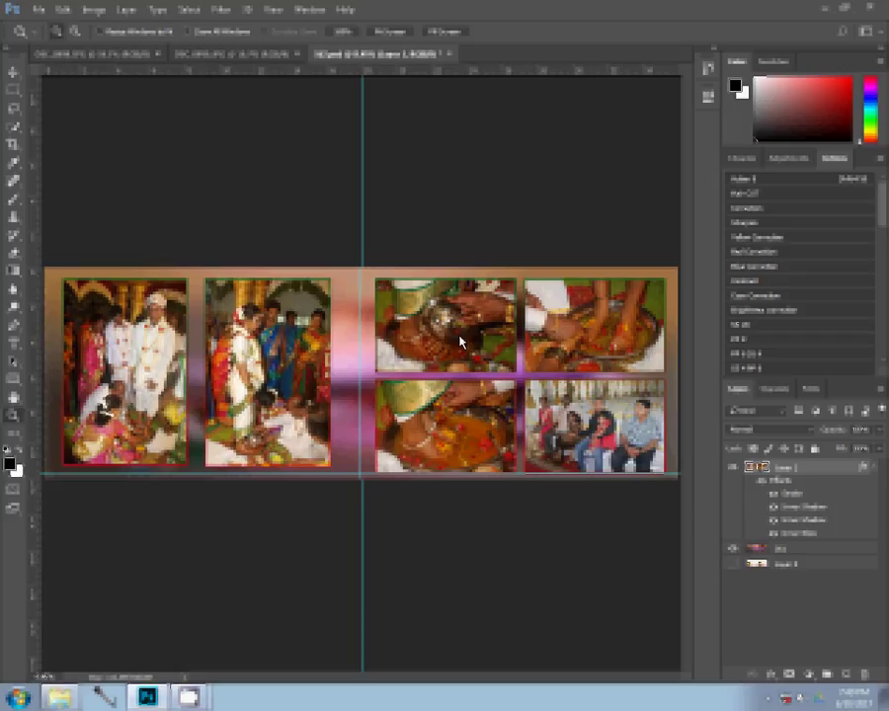
{"action": "key", "text": "ctrl+s"}
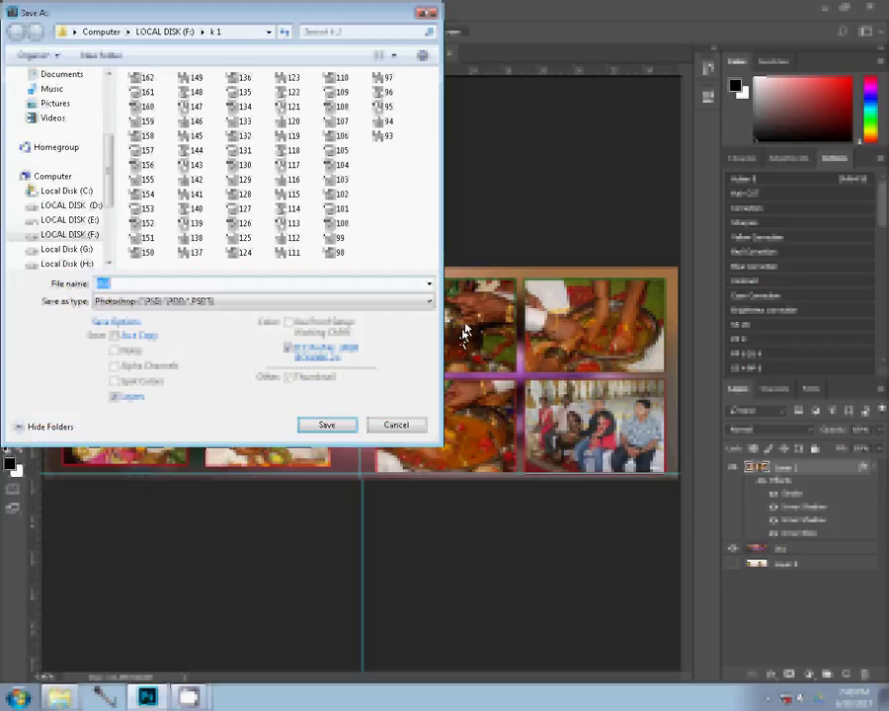
{"action": "type", "text": "16"}
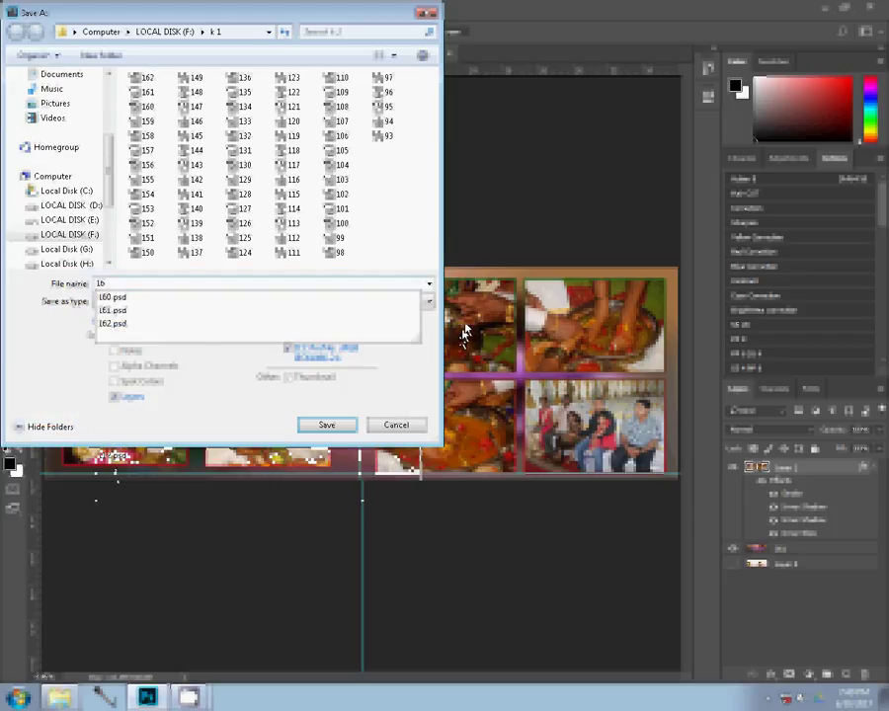
{"action": "type", "text": "3"}
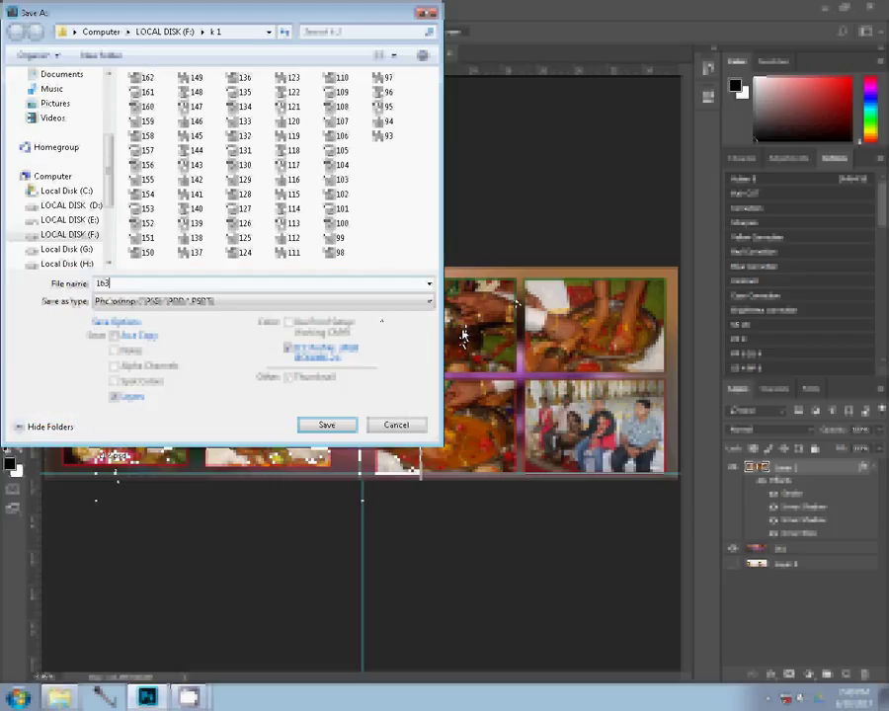
{"action": "left_click", "coordinate": [321, 424]}
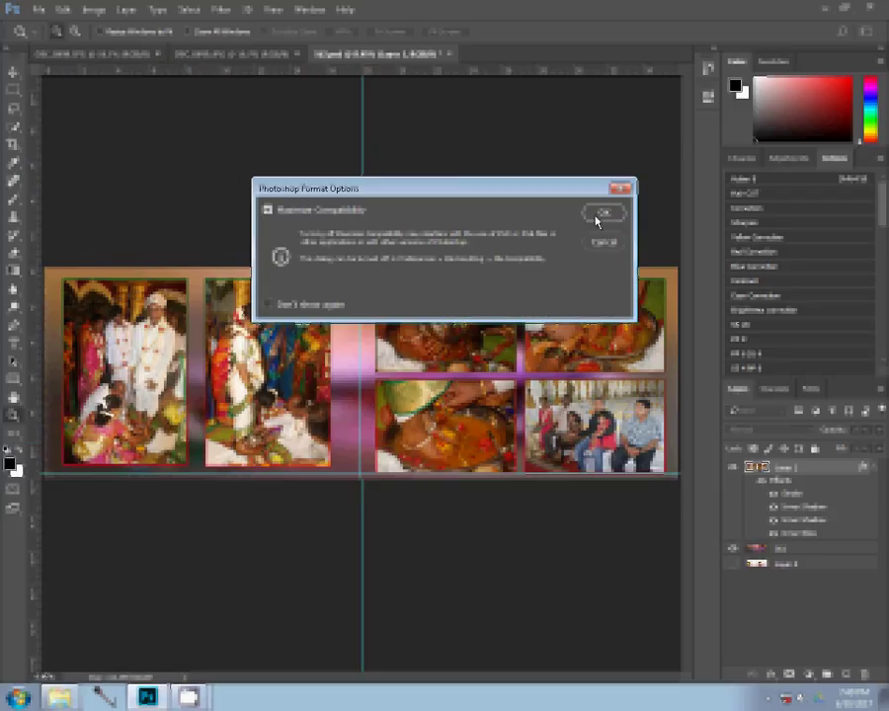
{"action": "left_click", "coordinate": [596, 220]}
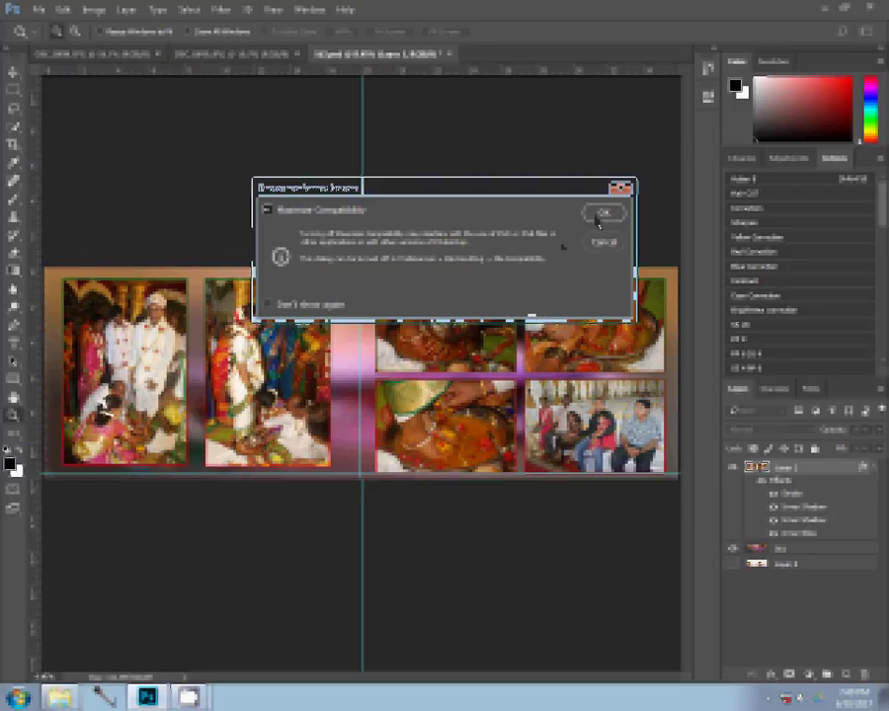
{"action": "left_click", "coordinate": [598, 220]}
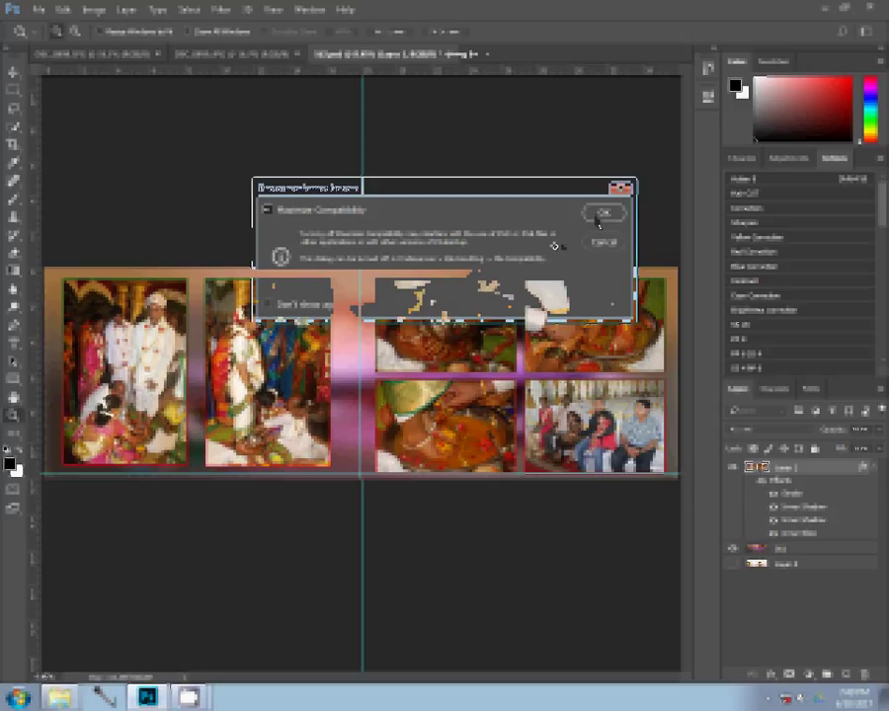